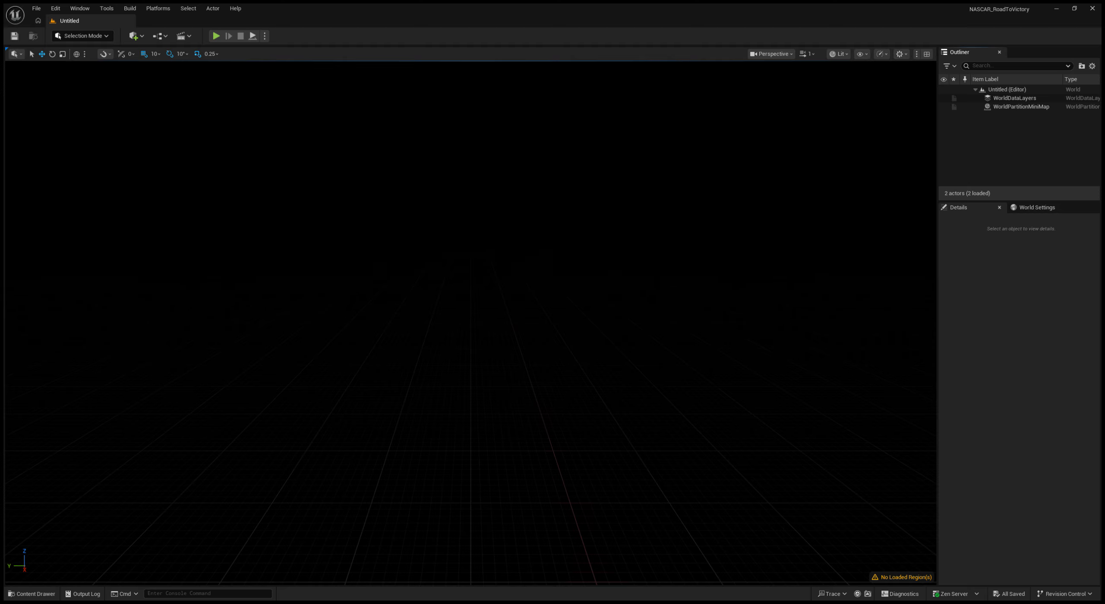
- Create a Widget Blueprint named Start_Screen in the Content folder
{"action": "left_click", "coordinate": [31, 594]}
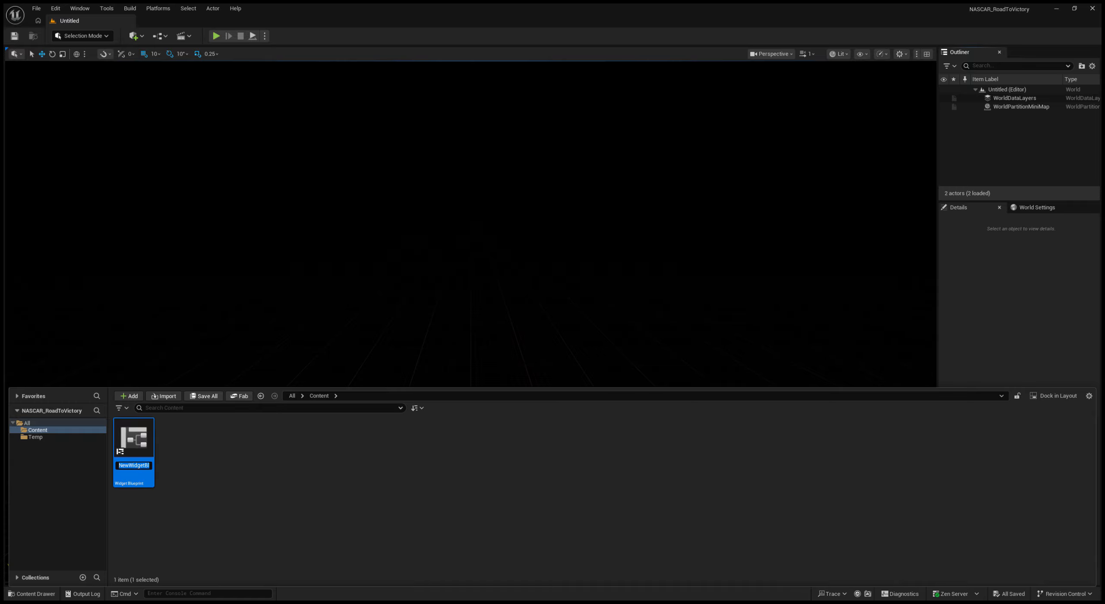
{"action": "key", "text": "BackSpace"}
{"action": "key", "text": "Return"}
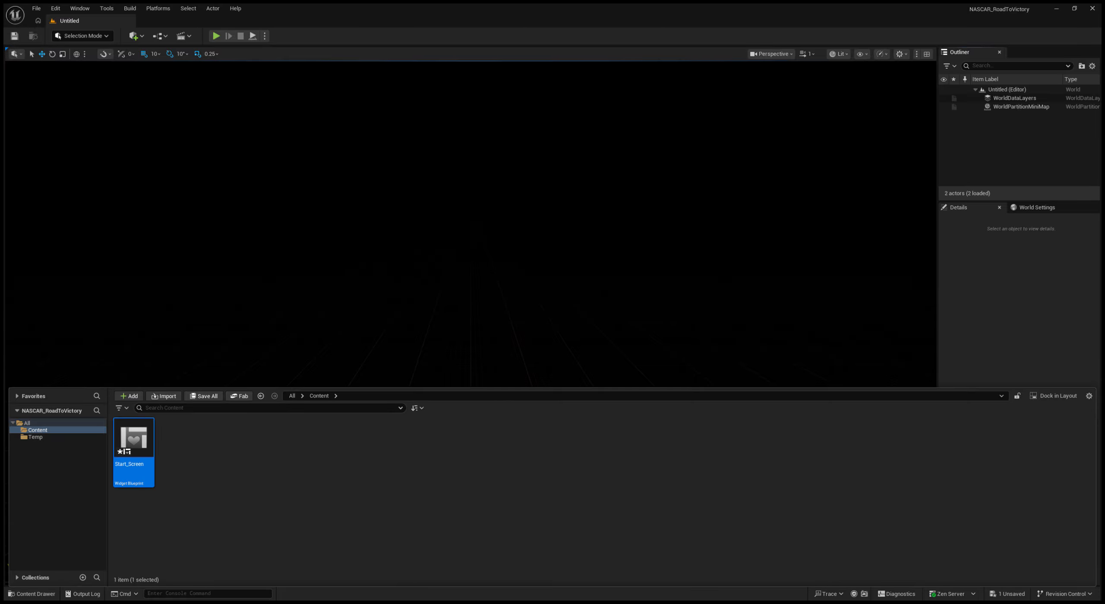
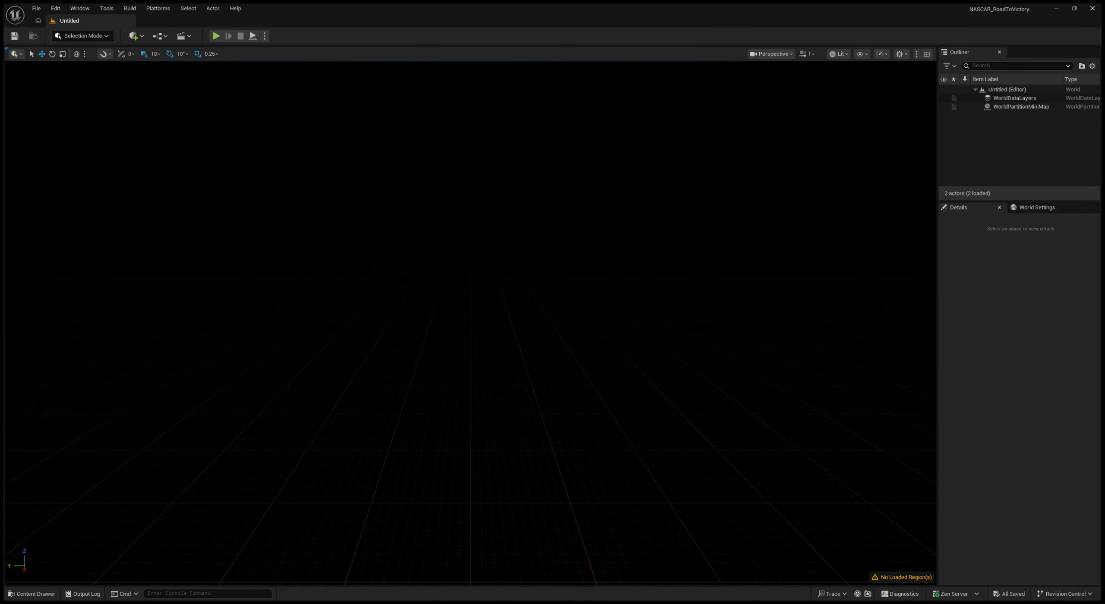
- Open the Start_Screen widget blueprint from the Content folder
{"action": "left_click", "coordinate": [32, 594]}
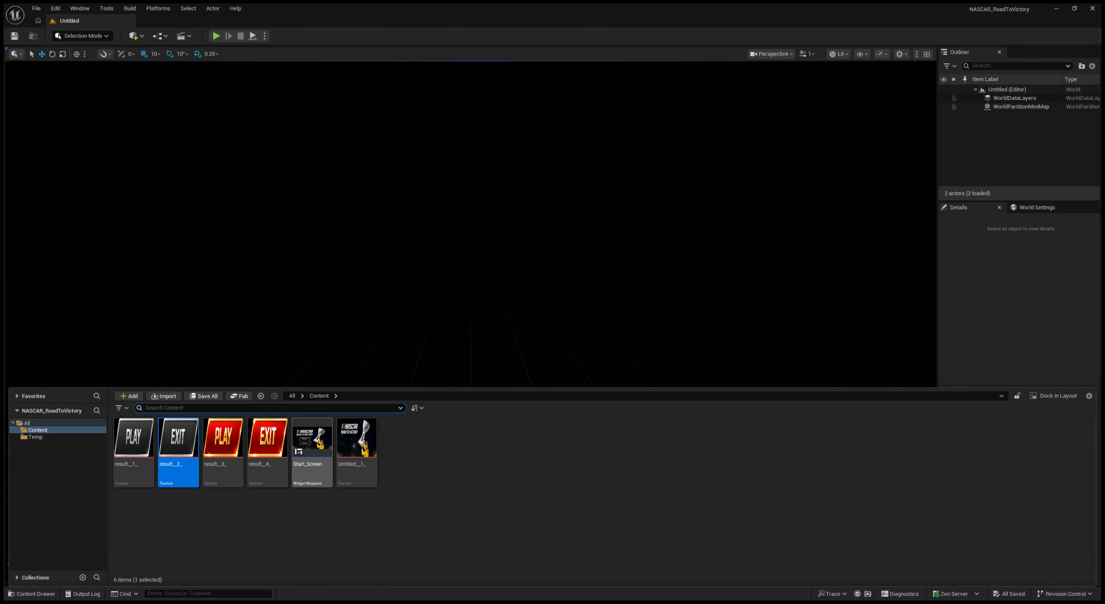
{"action": "double_click", "coordinate": [312, 453]}
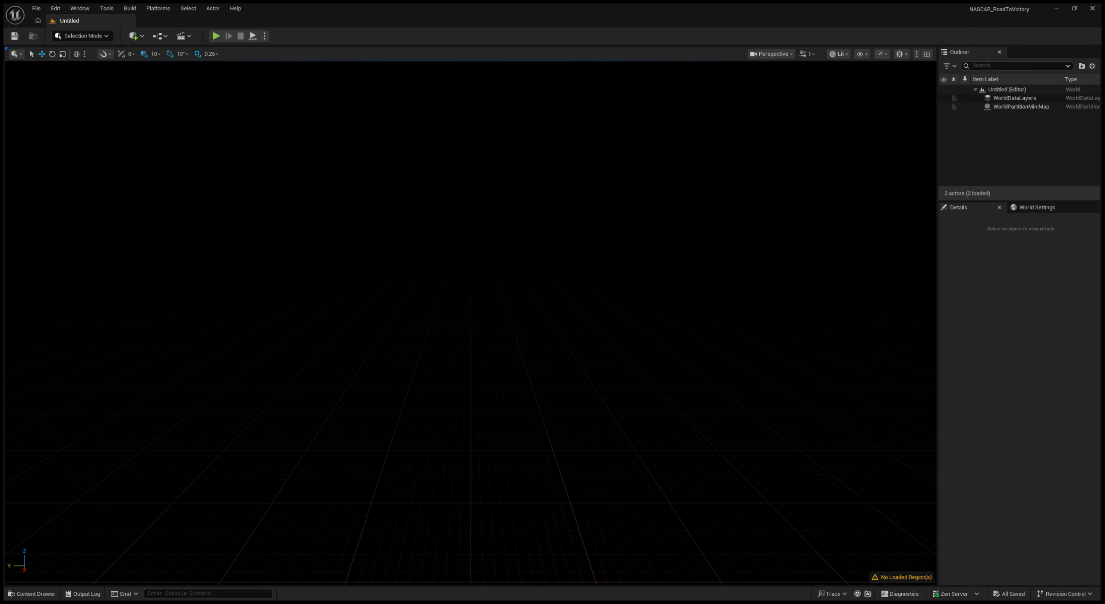
{"action": "left_click", "coordinate": [32, 594]}
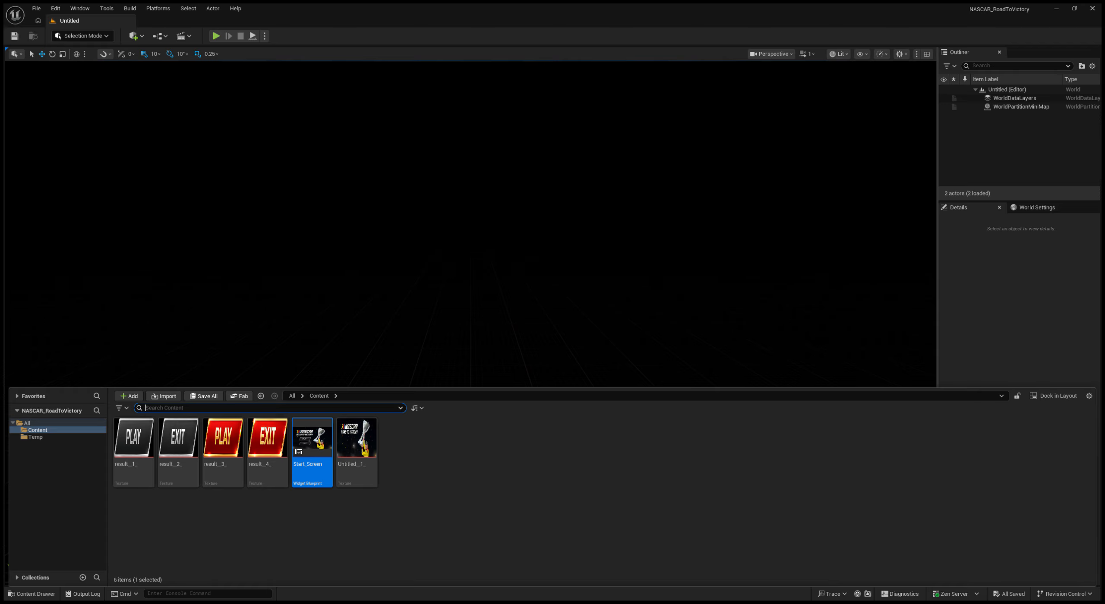
{"action": "left_click", "coordinate": [599, 487]}
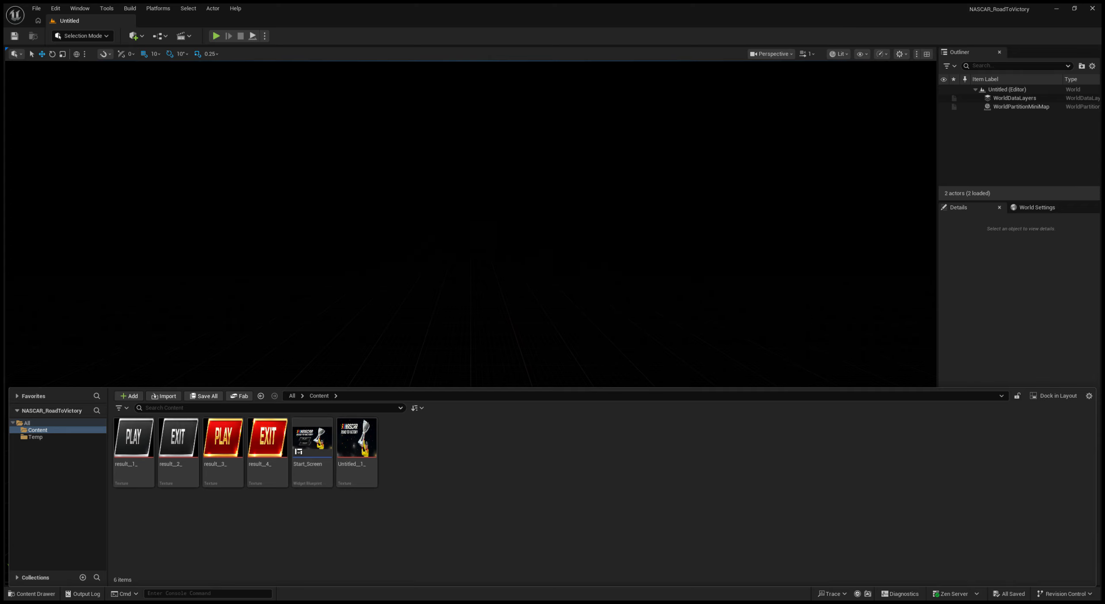
{"action": "key", "text": "ctrl+space"}
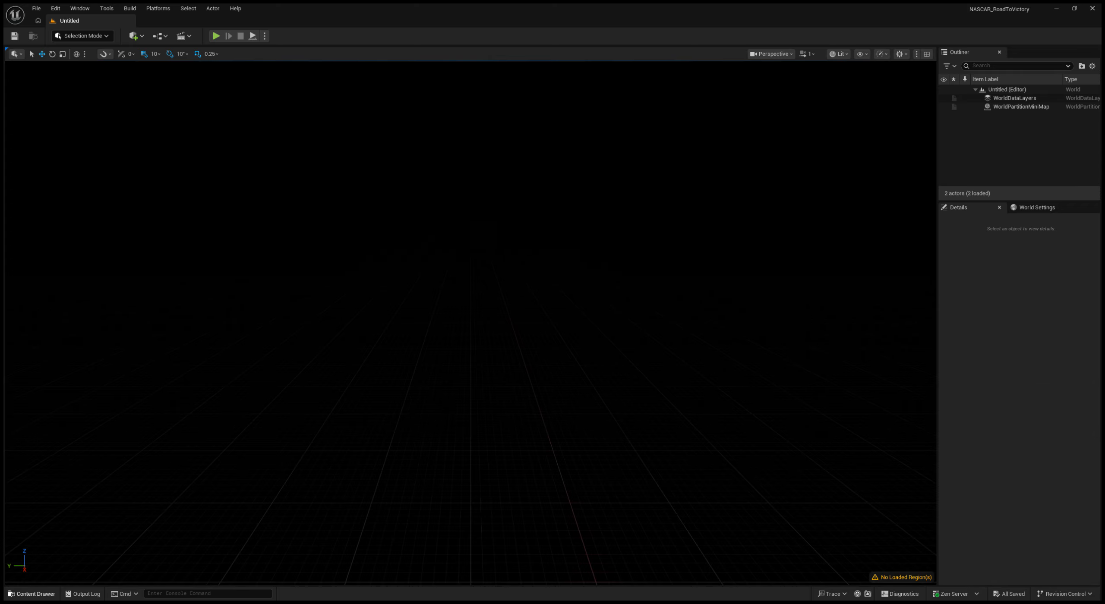
- Create a new Blueprint Class in the Content folder, keeping its default name
{"action": "left_click", "coordinate": [33, 594]}
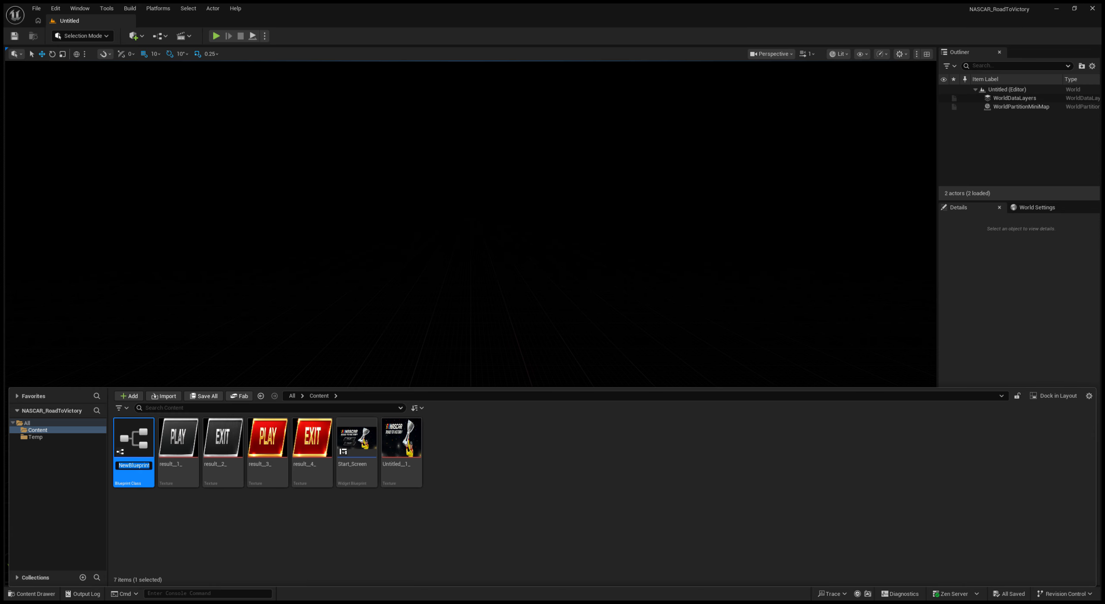
{"action": "key", "text": "Return"}
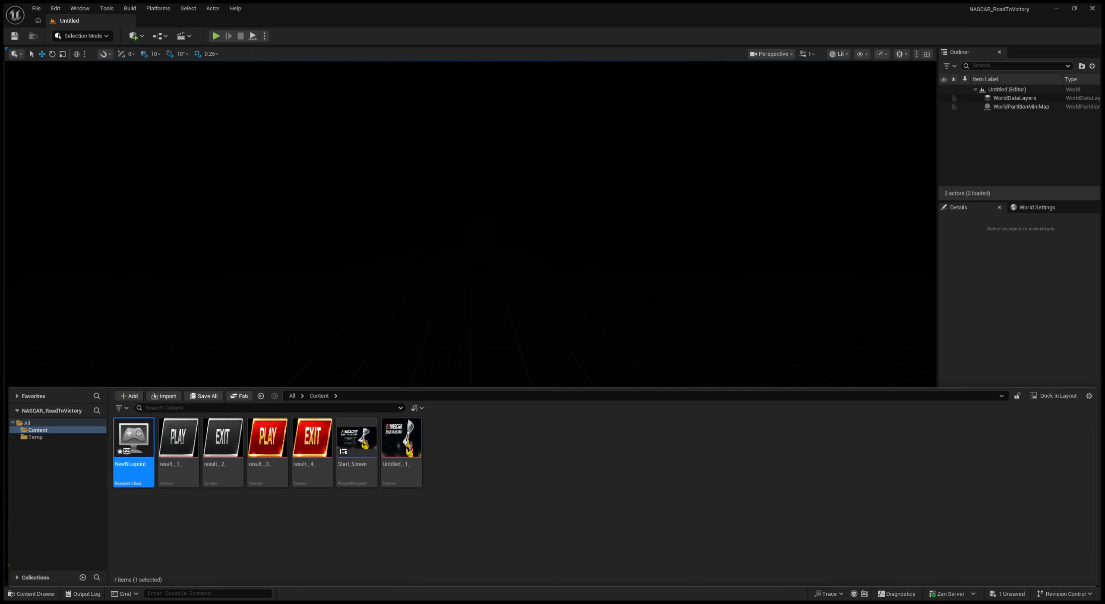
{"action": "key", "text": "ctrl+space"}
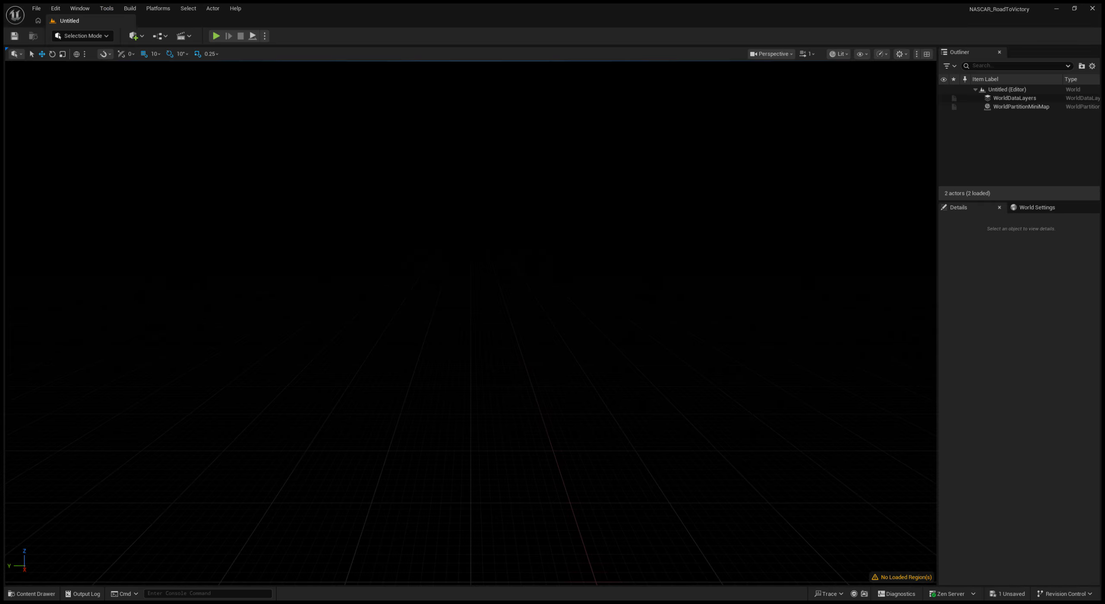
- Open the blueprint options for the Untitled level
{"action": "left_click", "coordinate": [32, 594]}
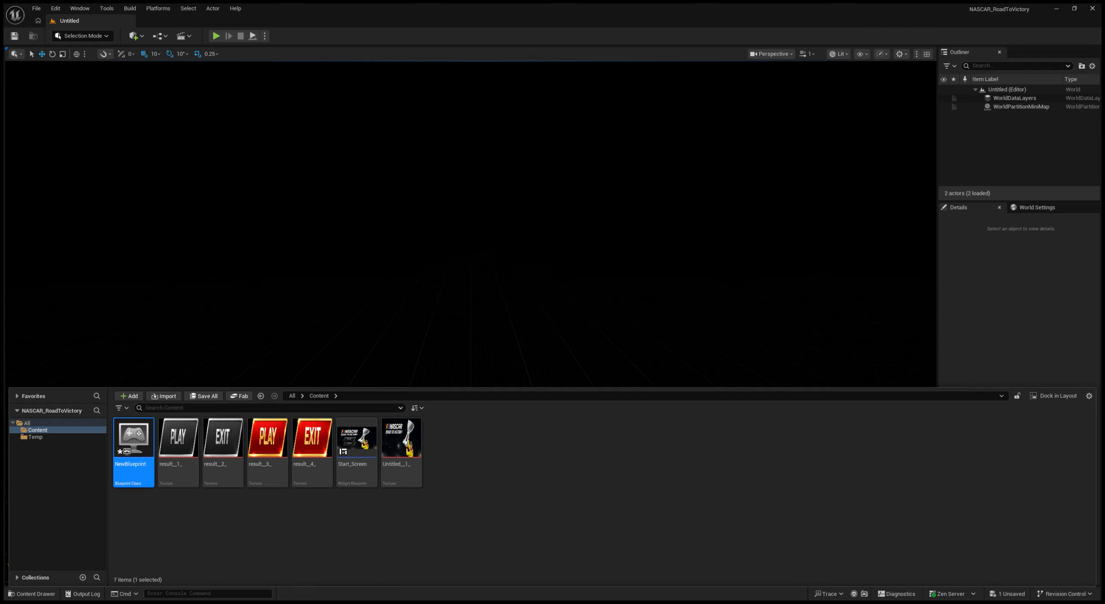
{"action": "key", "text": "ctrl+space"}
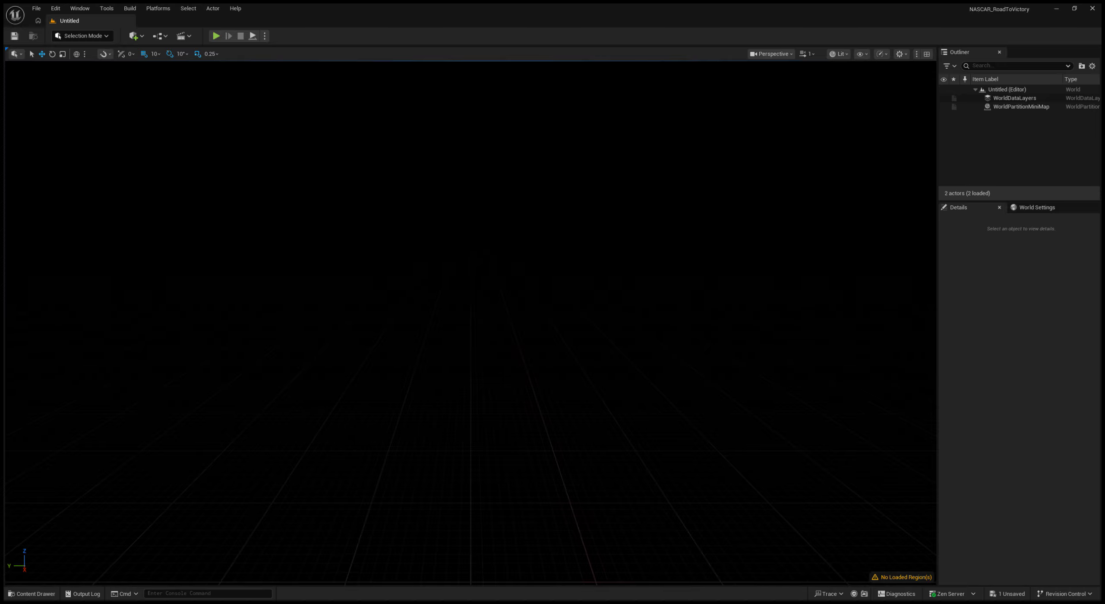
{"action": "left_click", "coordinate": [32, 594]}
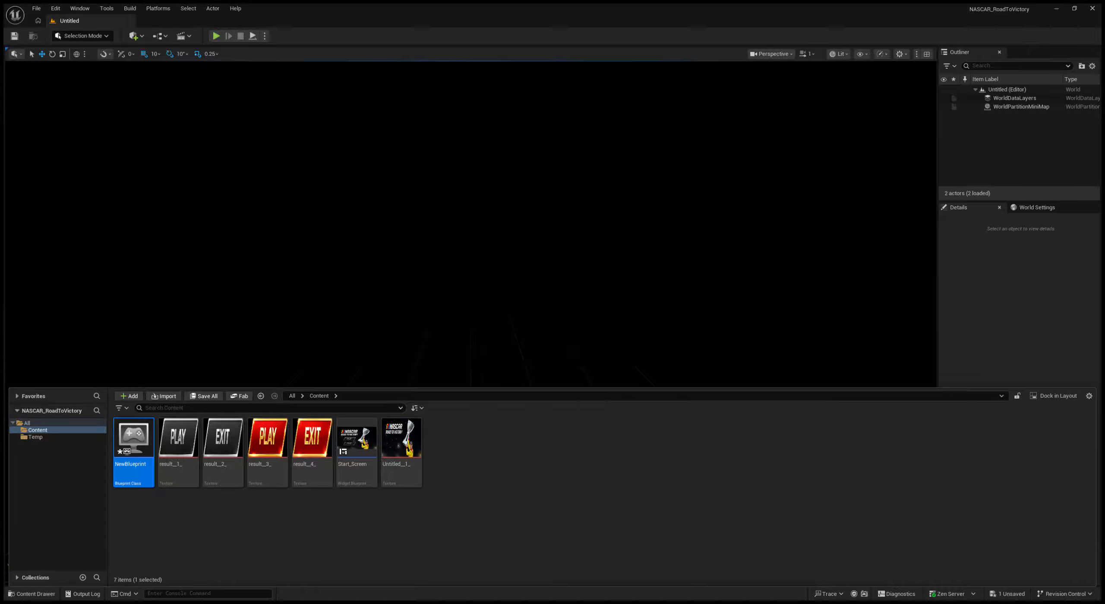
{"action": "left_click", "coordinate": [276, 531]}
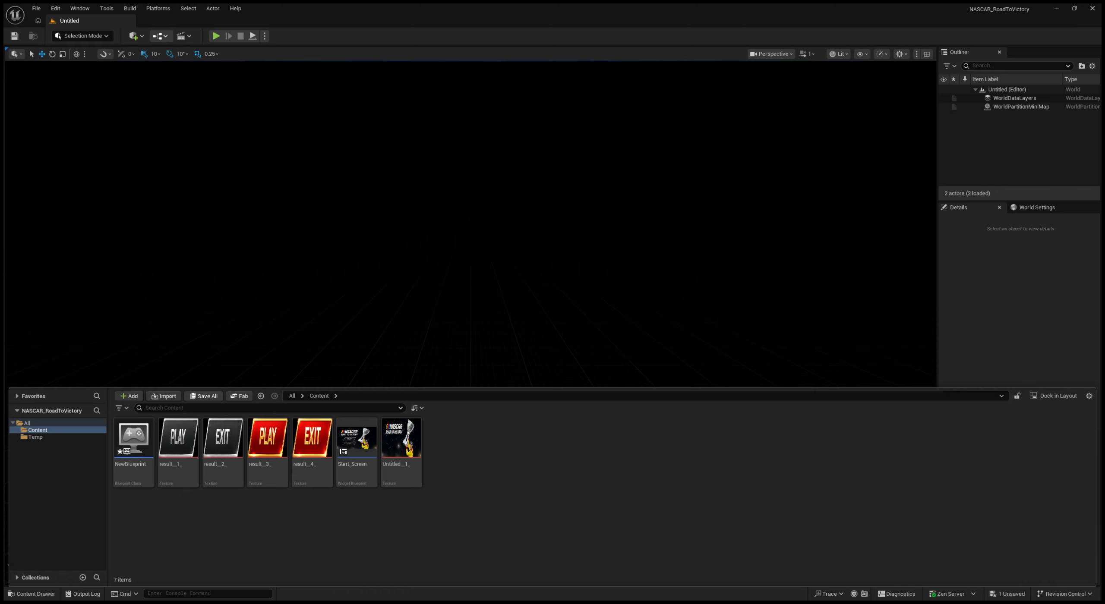
{"action": "left_click", "coordinate": [161, 36]}
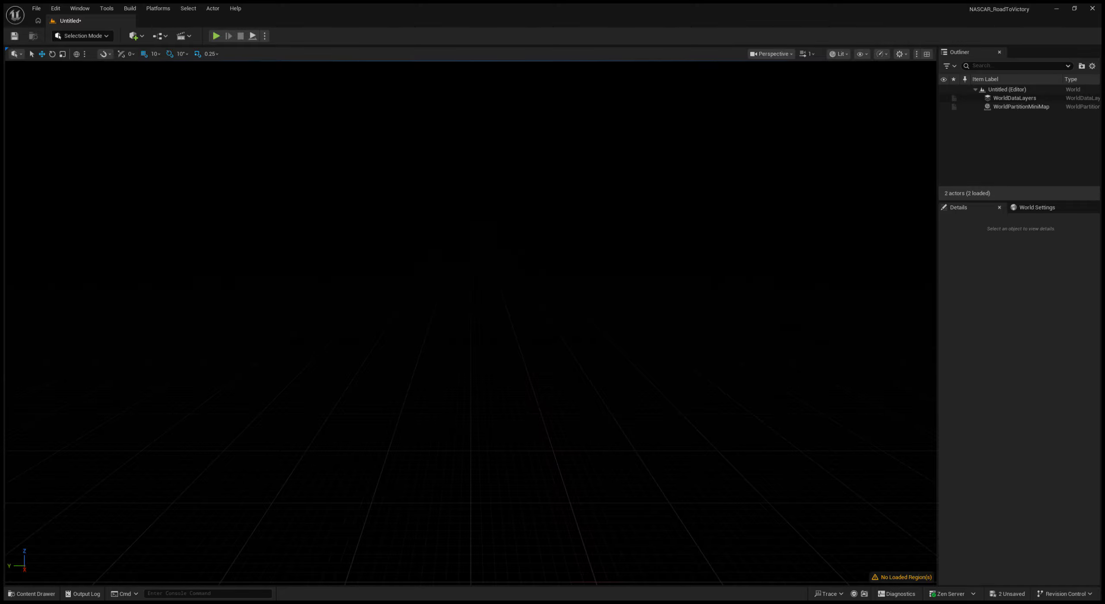
- Run the Untitled level in the editor repeatedly to check whether the start screen appears, stopping each run
{"action": "key", "text": "alt+p"}
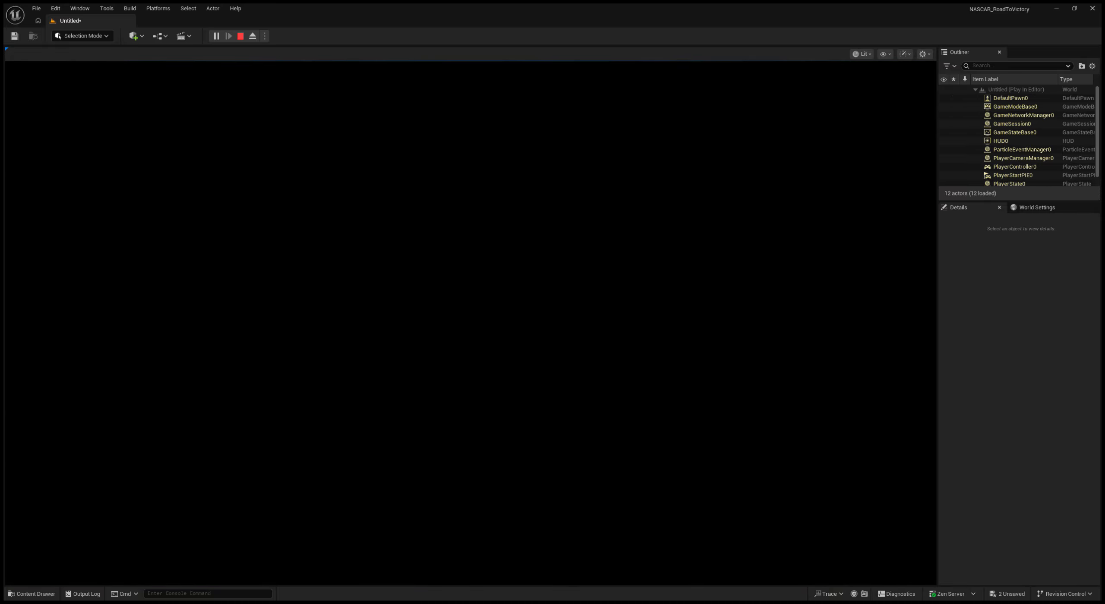
{"action": "left_click", "coordinate": [240, 36]}
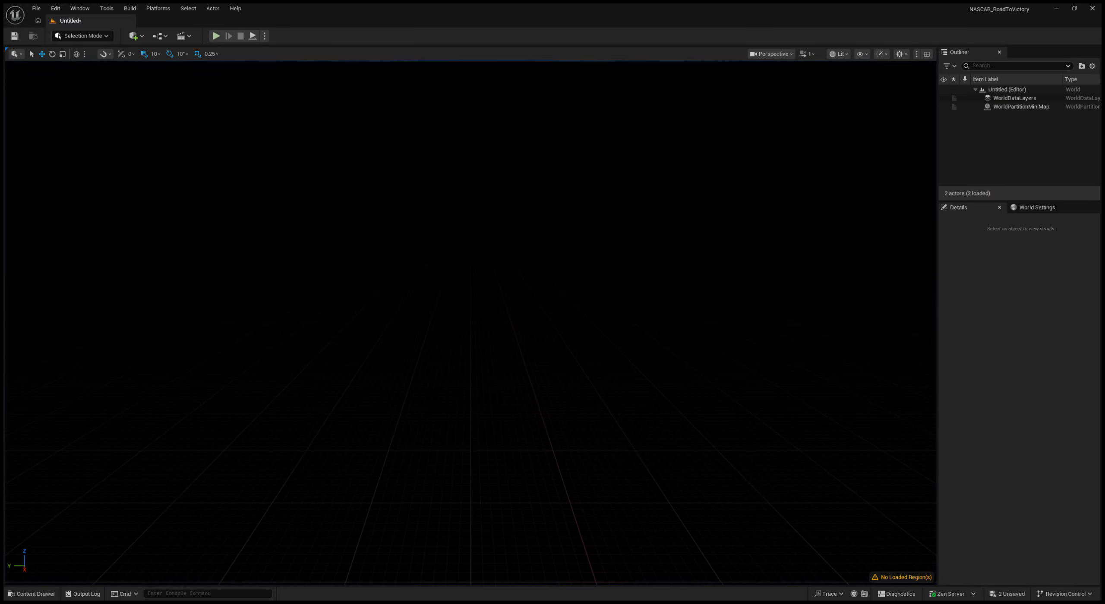
{"action": "left_click", "coordinate": [216, 36]}
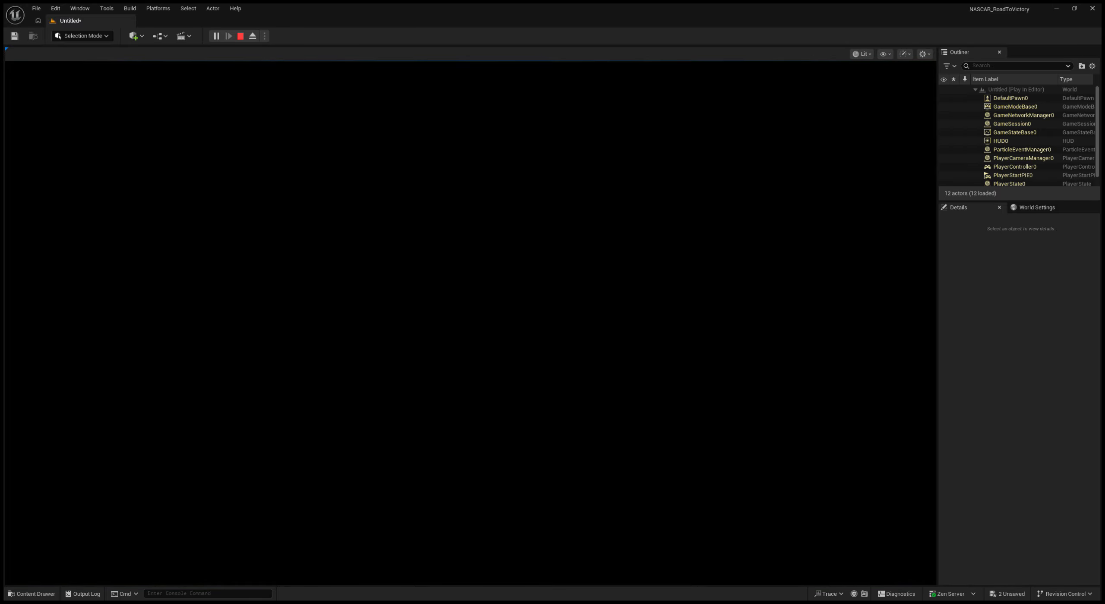
{"action": "left_click", "coordinate": [240, 36]}
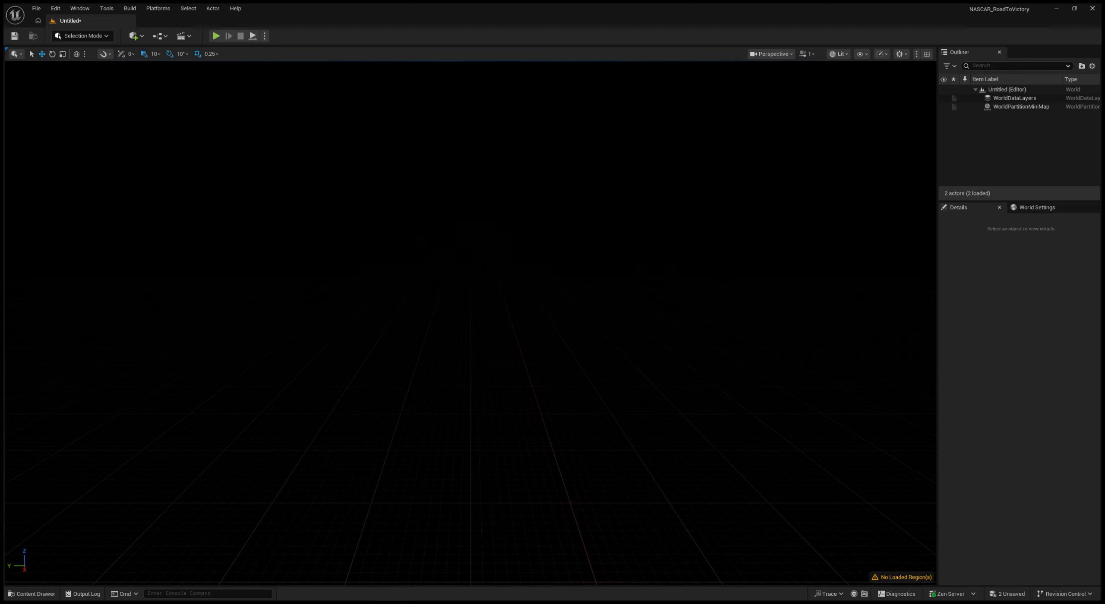
{"action": "left_click", "coordinate": [216, 36]}
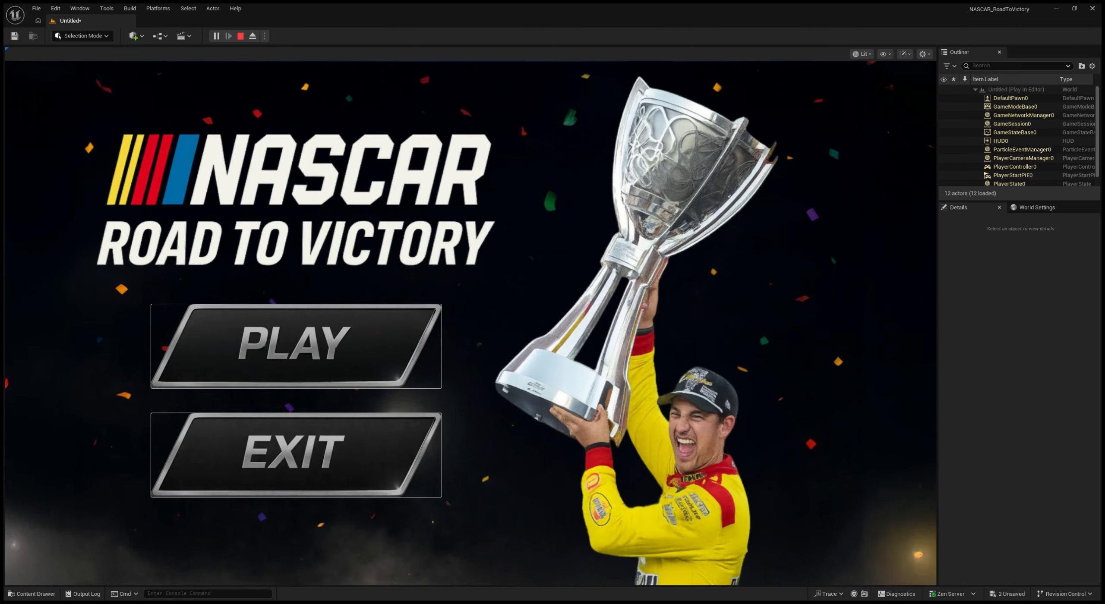
{"action": "left_click", "coordinate": [240, 35]}
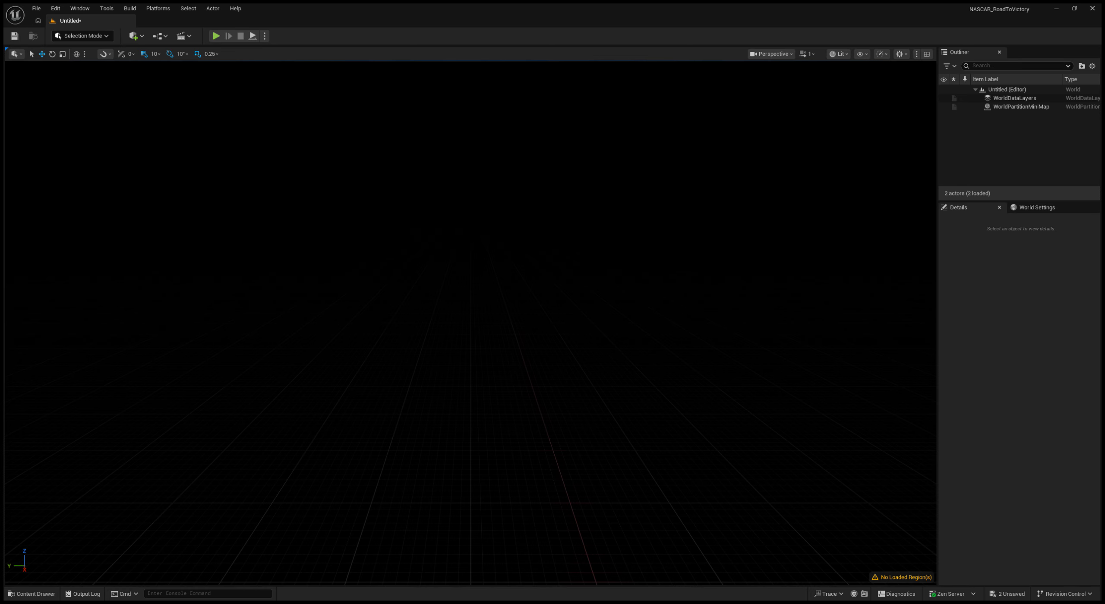
- Open the Start_Screen widget blueprint for editing
{"action": "left_click", "coordinate": [32, 594]}
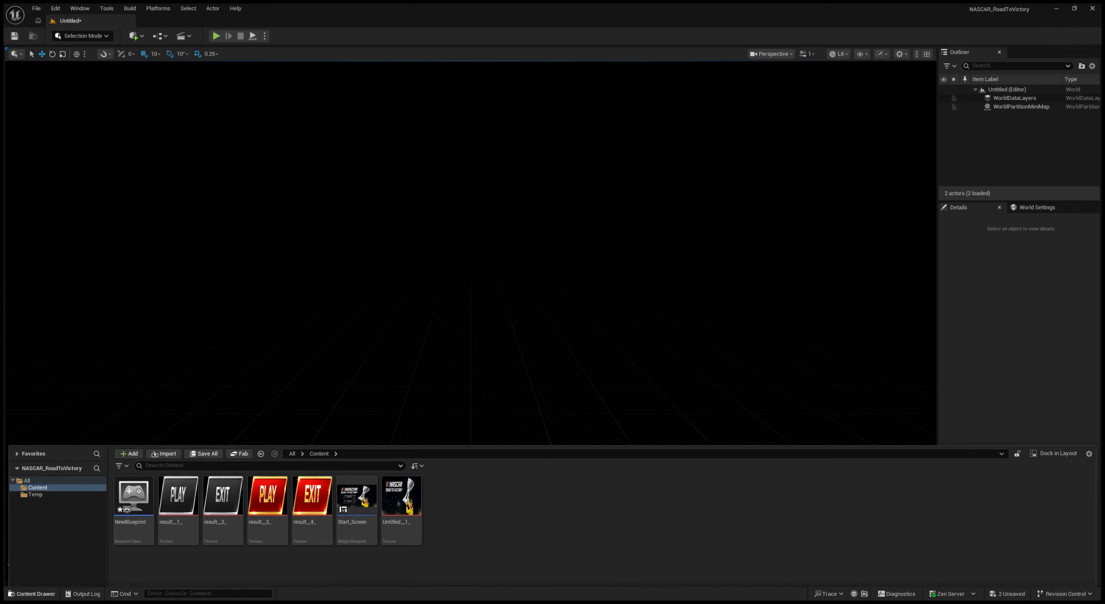
{"action": "double_click", "coordinate": [357, 452]}
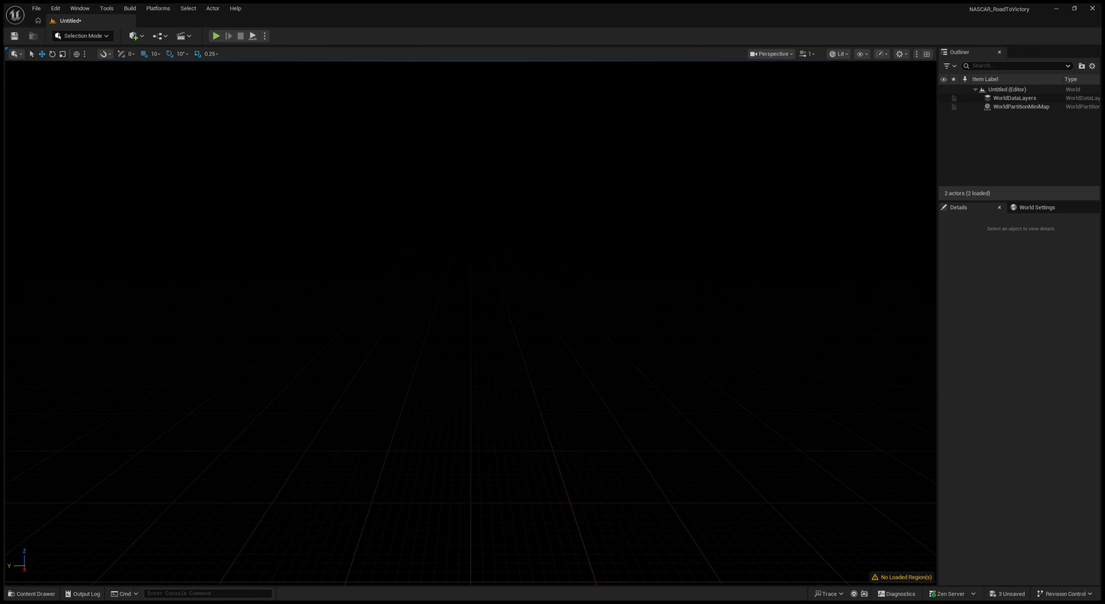
- Run the level to check the edited PLAY and EXIT buttons on the start screen, and stop the run
{"action": "key", "text": "alt+p"}
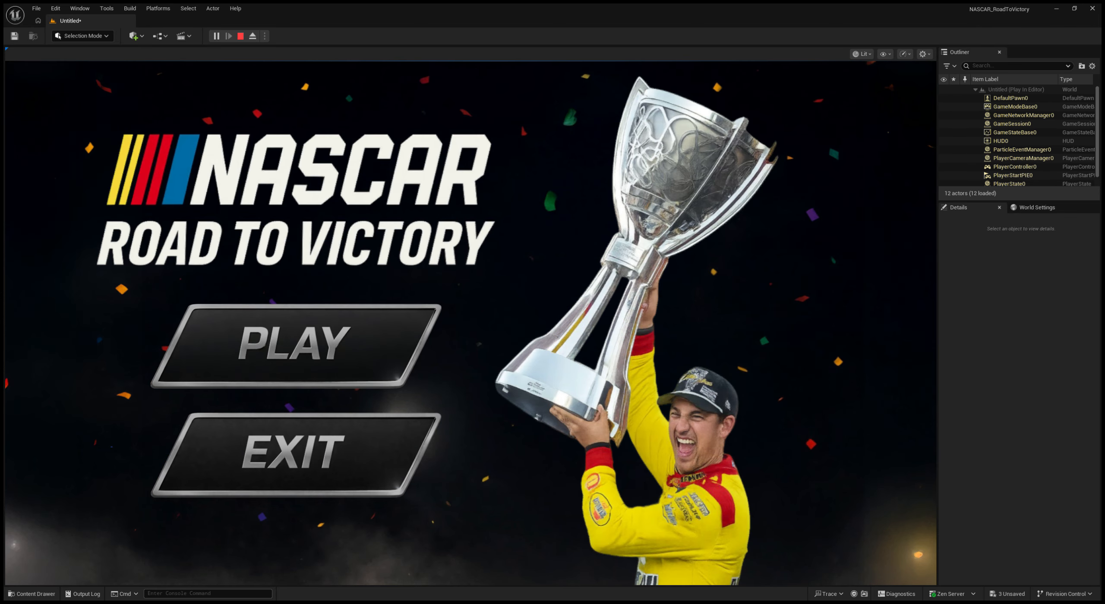
{"action": "key", "text": "ctrl+space"}
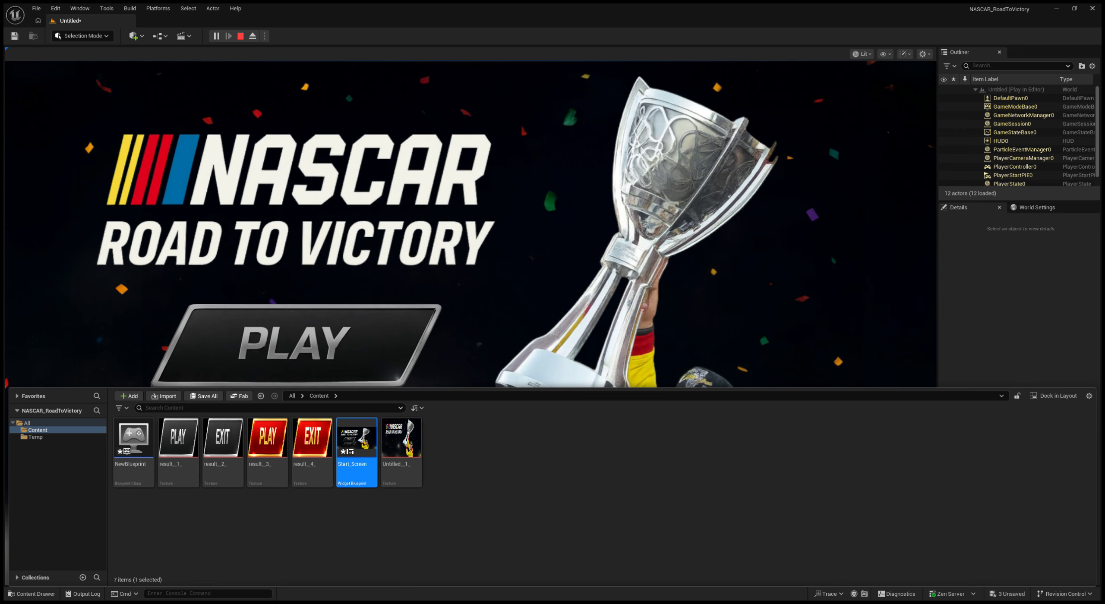
{"action": "key", "text": "Escape"}
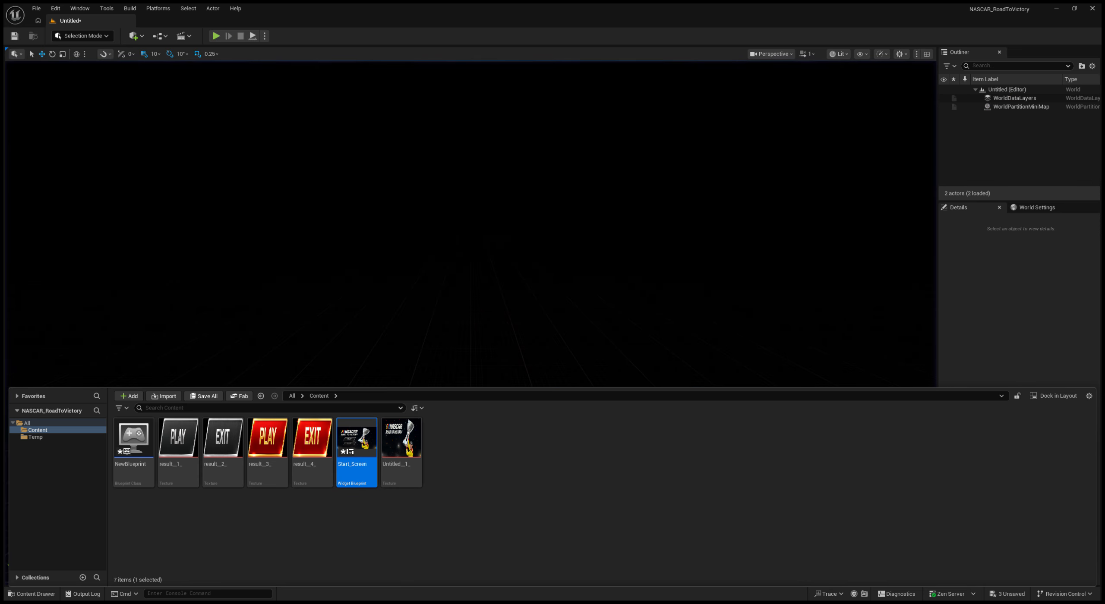
- Save the level as Untitled together with the unsaved assets, and briefly test-run the start screen
{"action": "left_click", "coordinate": [36, 8]}
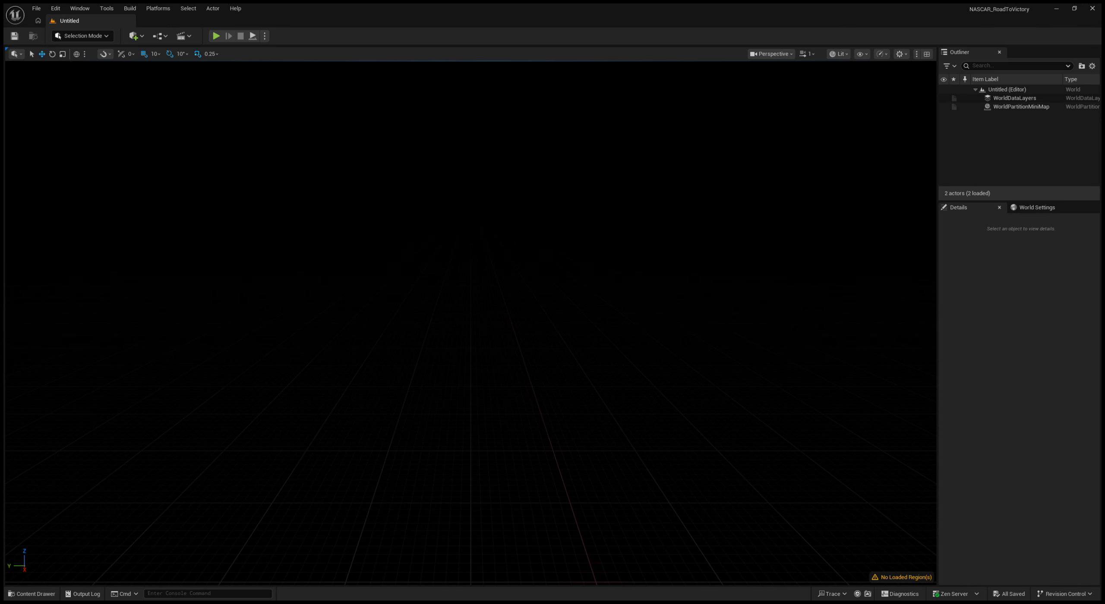
{"action": "key", "text": "alt+p"}
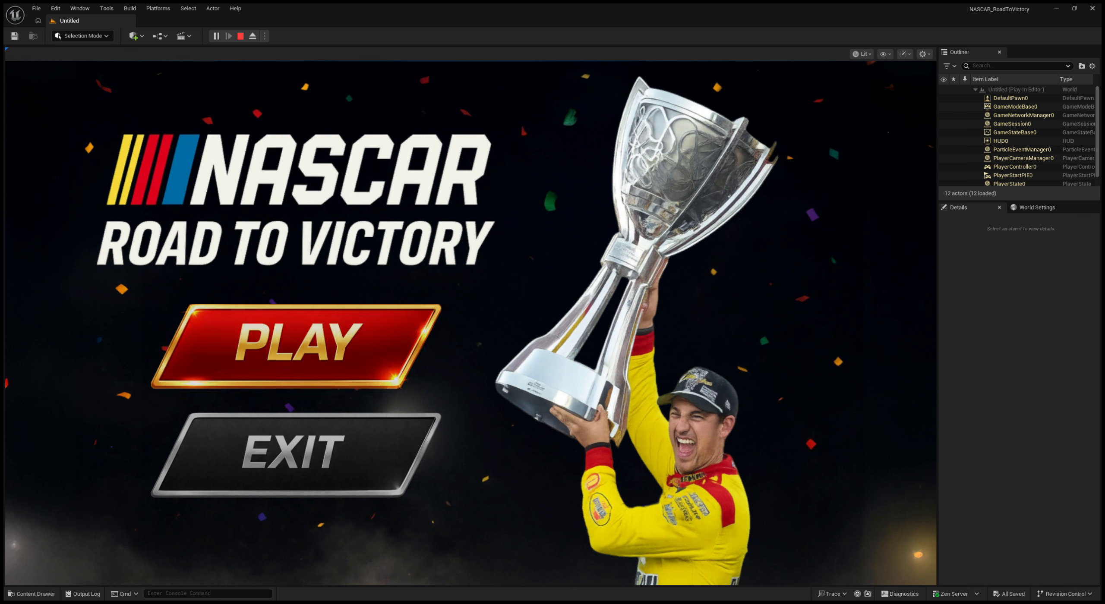
{"action": "key", "text": "Escape"}
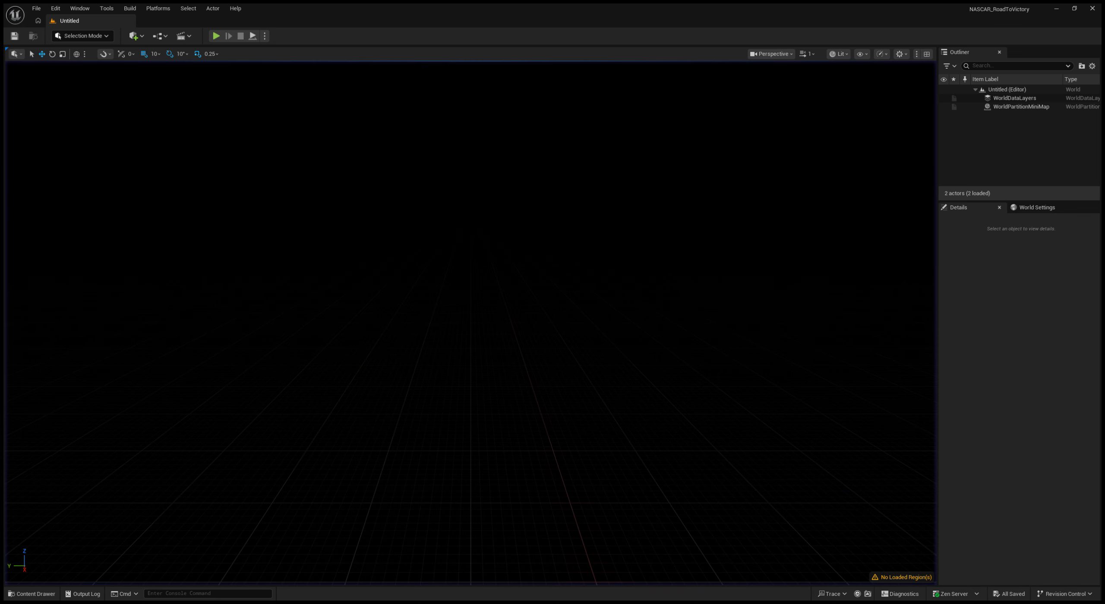
- Reopen the Start_Screen widget blueprint from the Content folder to continue editing it
{"action": "left_click", "coordinate": [31, 595]}
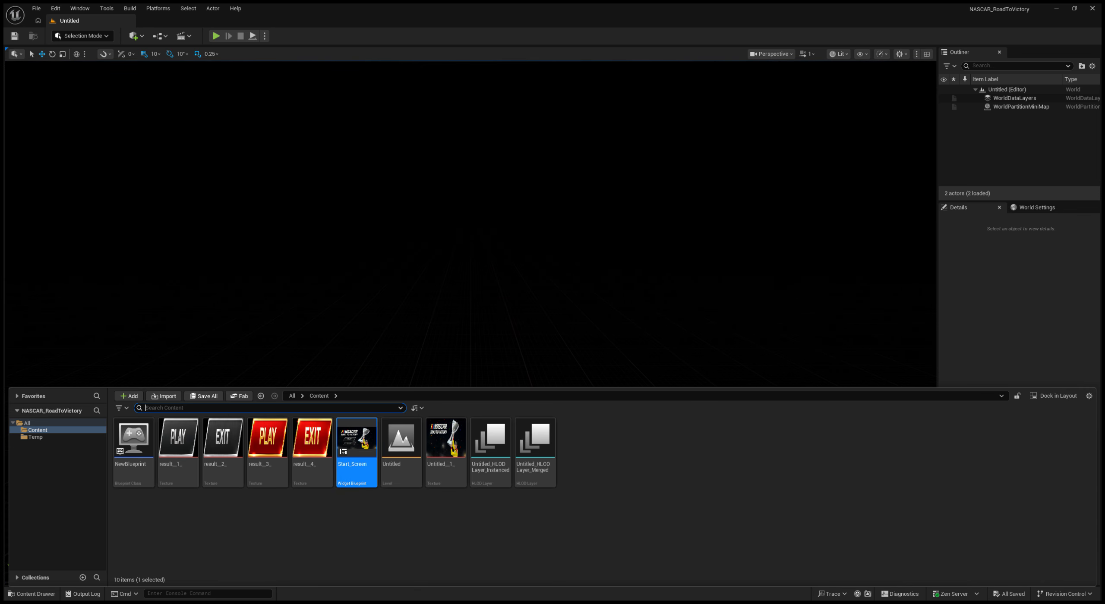
{"action": "double_click", "coordinate": [357, 453]}
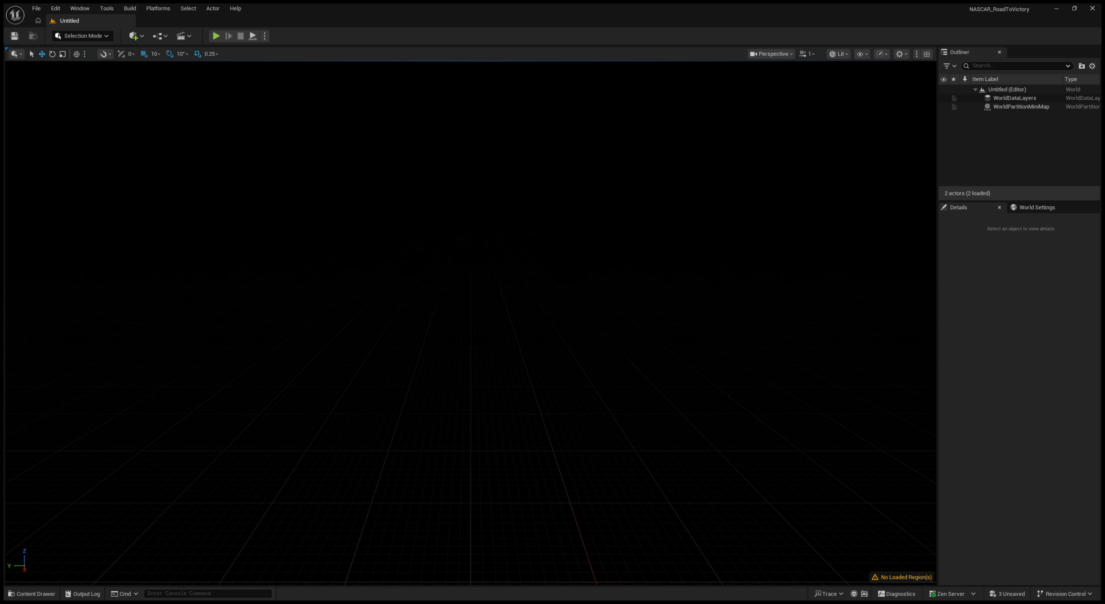
- Run the level and test moving the selection up and down between the PLAY and EXIT buttons
{"action": "left_click", "coordinate": [216, 36]}
{"action": "key", "text": "Up"}
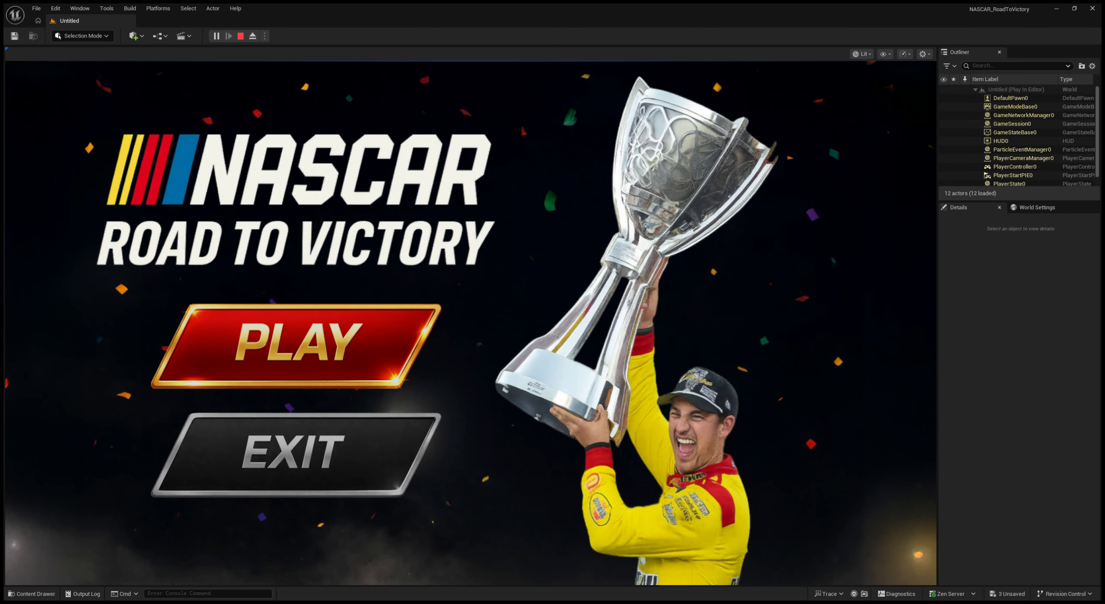
{"action": "key", "text": "Down"}
{"action": "key", "text": "Up"}
{"action": "key", "text": "Down"}
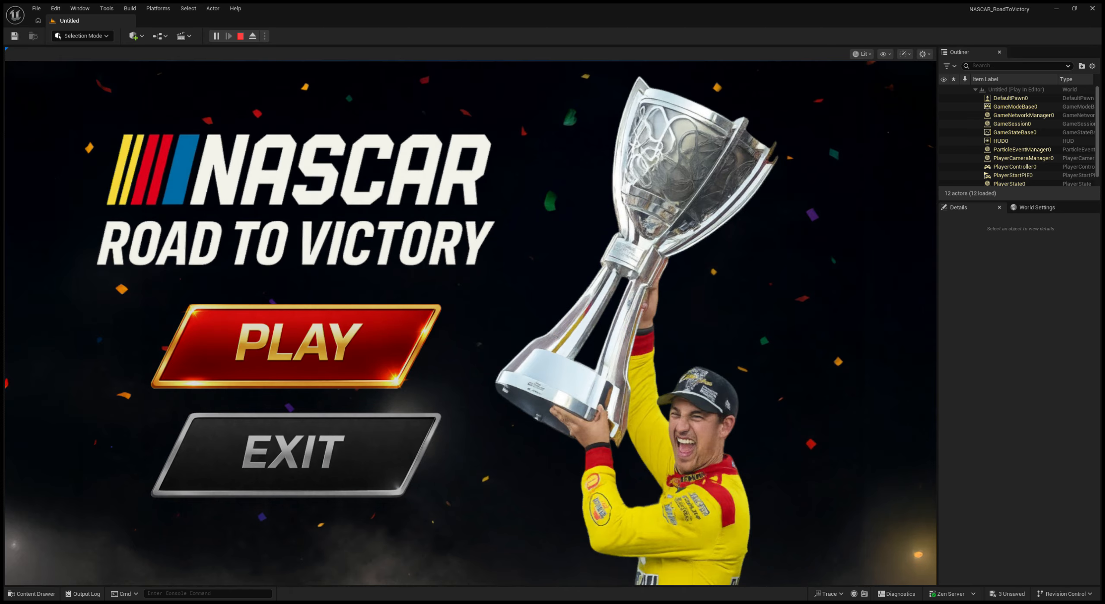